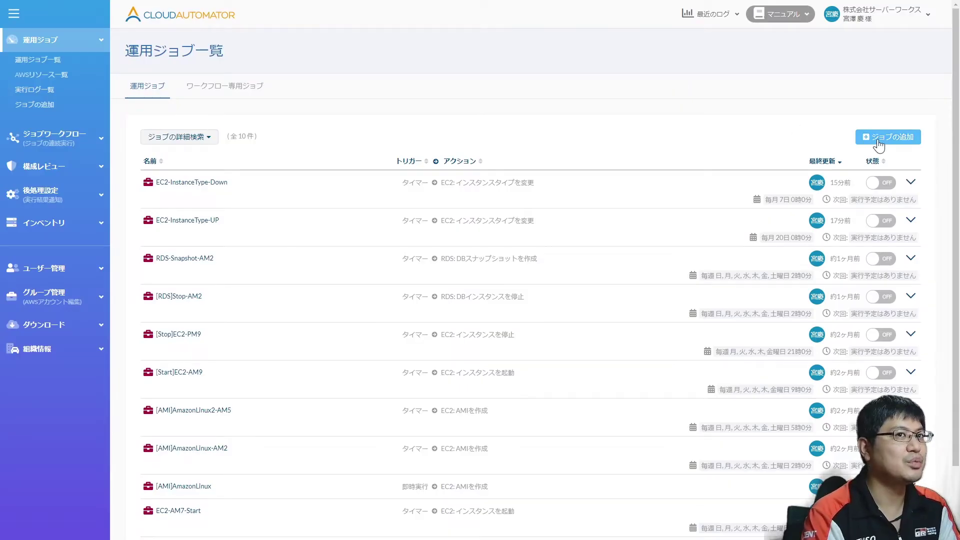
# Step: Start a new job in the Default group as a workflow-only job (ワークフロー専用ジョブ) with the timer trigger (タイマートリガー)
pyautogui.click(867, 145)
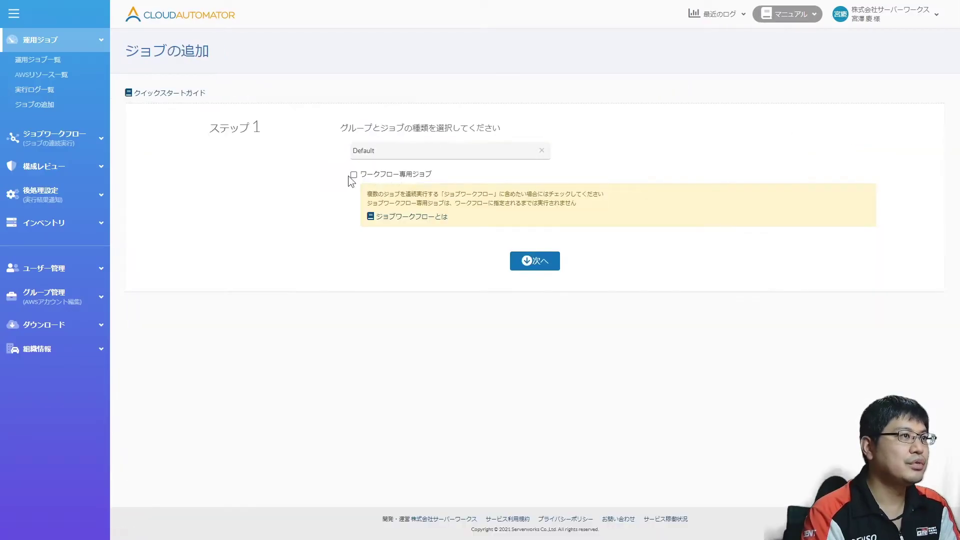
pyautogui.click(391, 176)
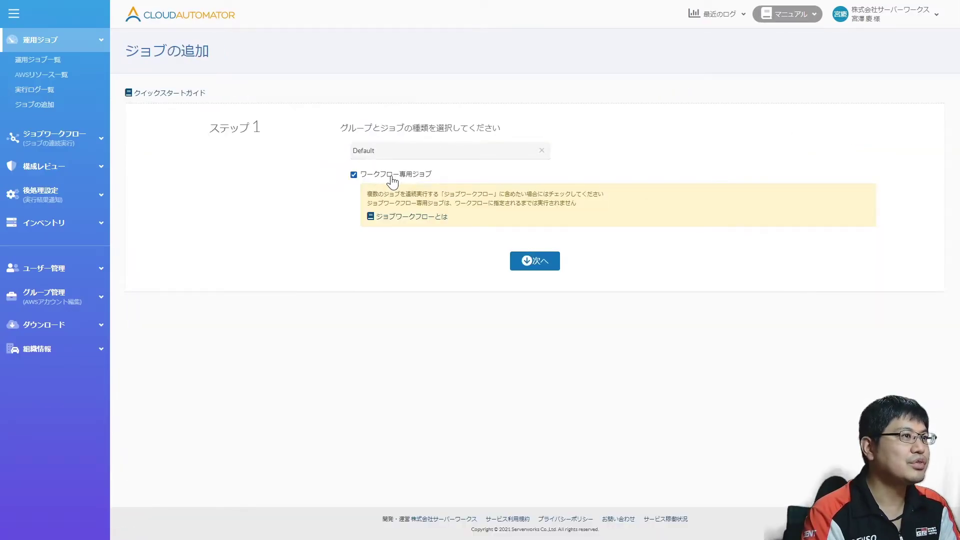
pyautogui.click(531, 265)
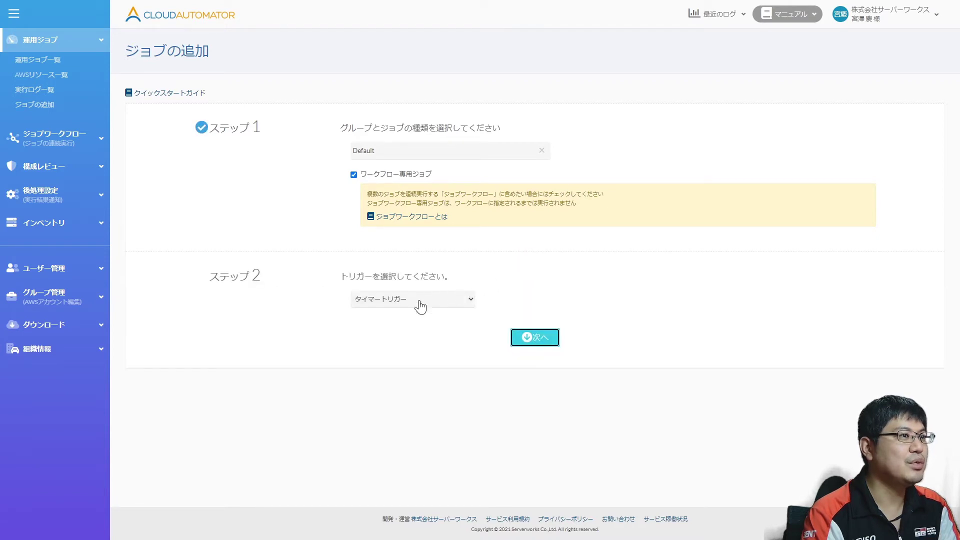
pyautogui.click(533, 336)
# Step: Schedule the job monthly on day 20 at 0:00, with no validity period or exception conditions
pyautogui.click(362, 354)
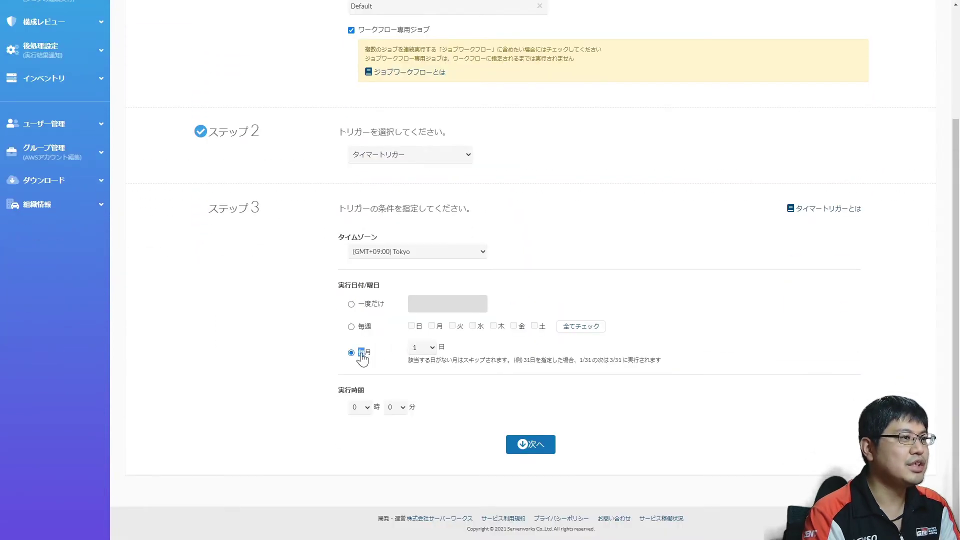
pyautogui.click(425, 347)
pyautogui.click(425, 332)
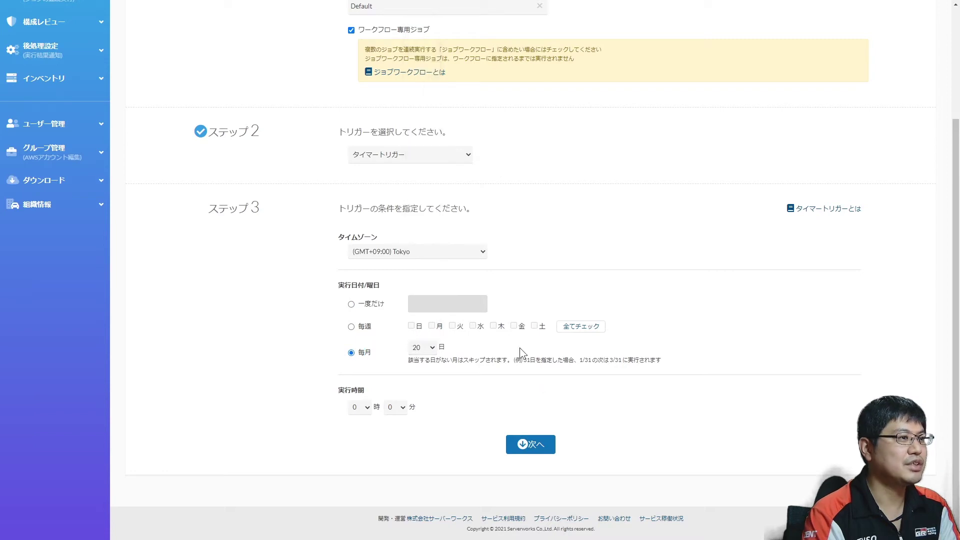
pyautogui.click(529, 446)
pyautogui.scroll(-3, 526, 445)
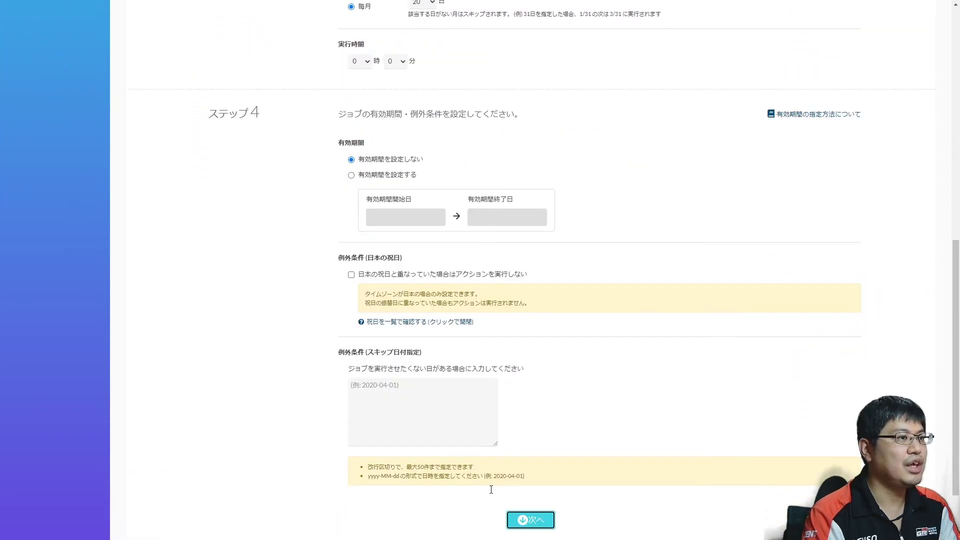
pyautogui.click(531, 520)
# Step: Set the job's action to EC2: インスタンスを停止 using the 検証用AWSアカウント account
pyautogui.click(423, 406)
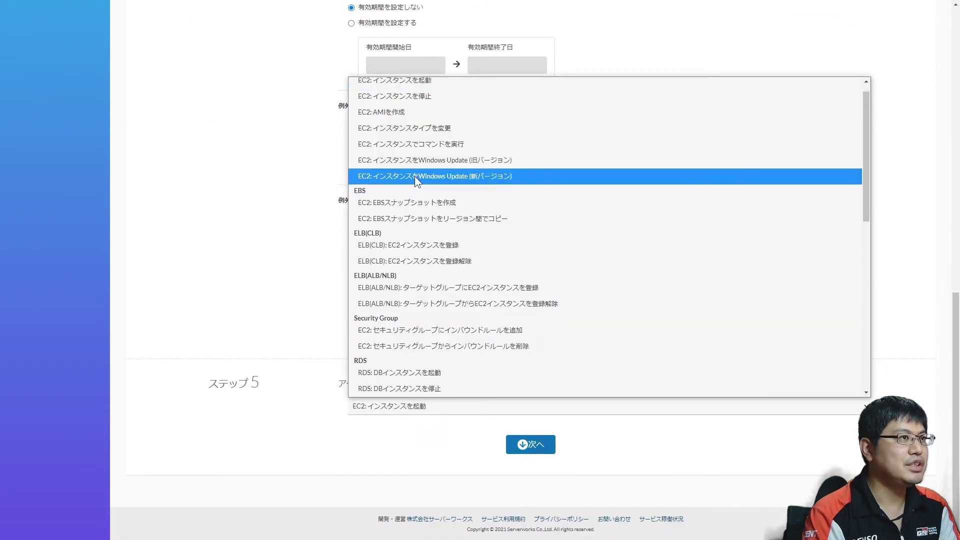
pyautogui.click(413, 98)
pyautogui.click(526, 445)
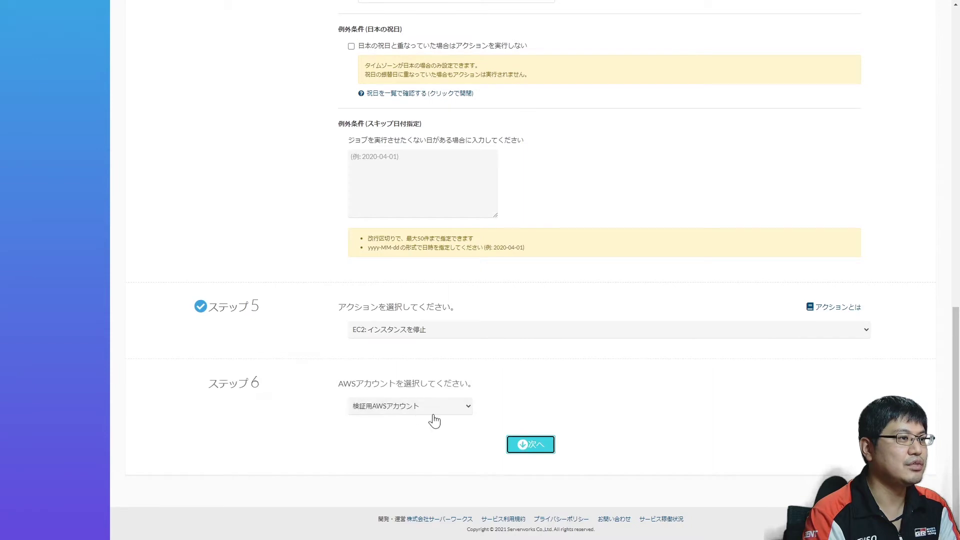
pyautogui.click(518, 443)
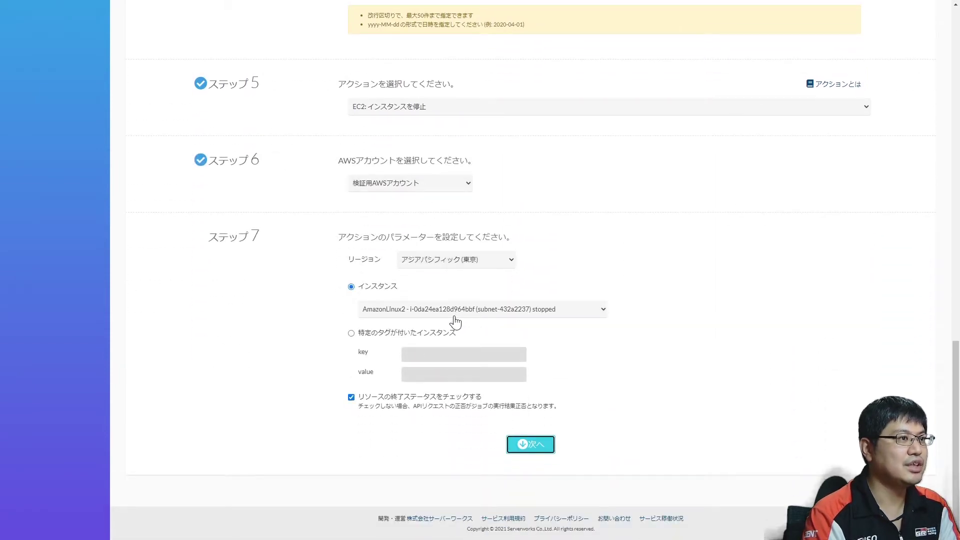
# Step: Accept the AmazonLinux2 instance in the Tokyo region without post-processing and create the job as WorkFlow-Stop
pyautogui.click(520, 450)
pyautogui.write('WorkFlow-Stop')
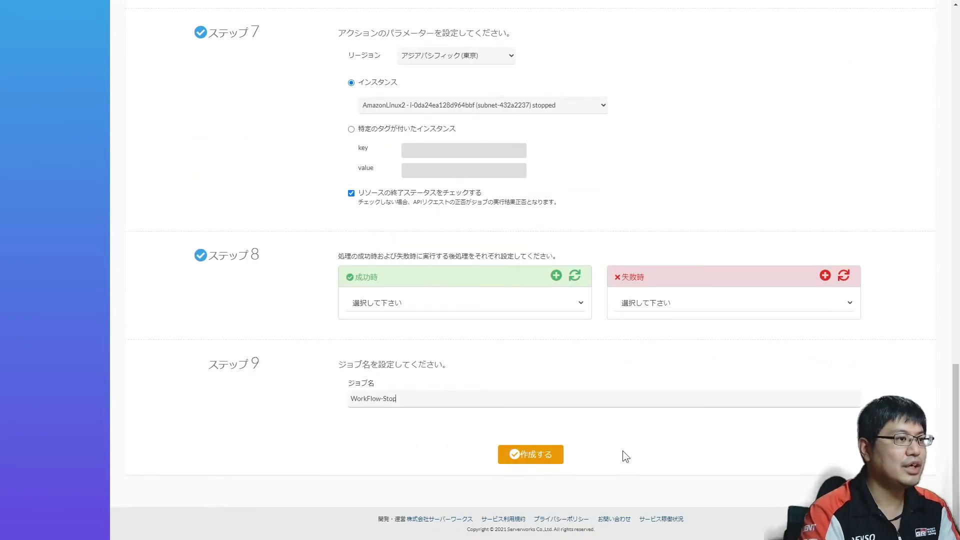
pyautogui.click(532, 456)
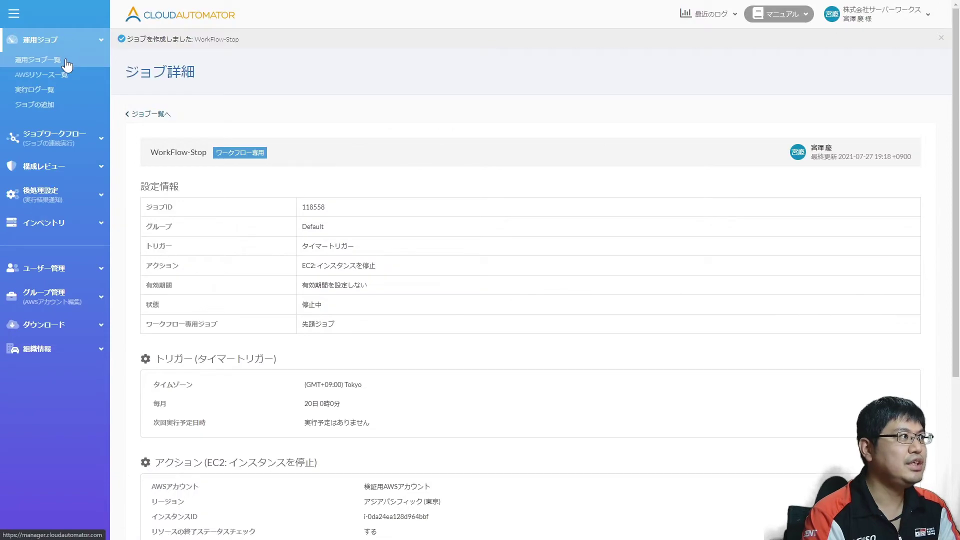
# Step: Start another workflow-only job in the Default group with no trigger (トリガーなし)
pyautogui.click(45, 104)
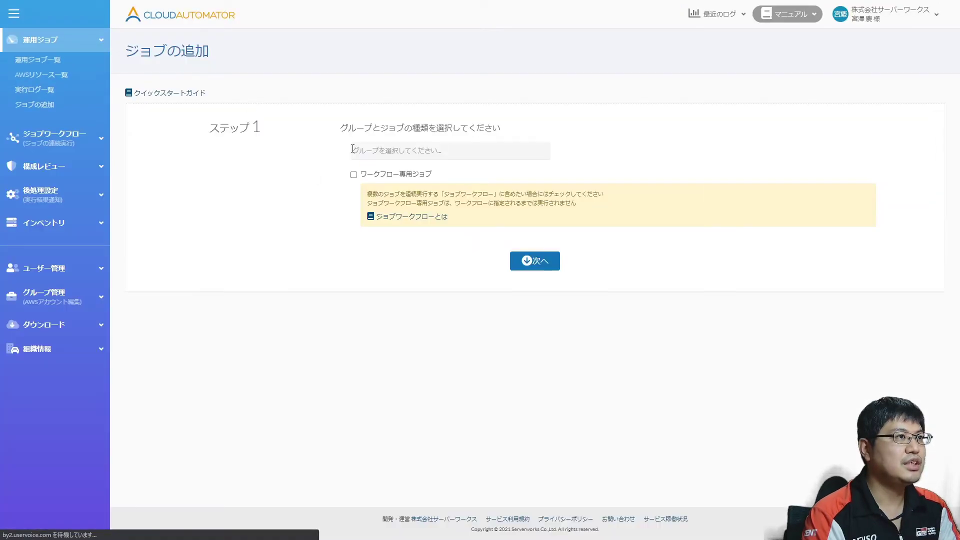
pyautogui.click(377, 152)
pyautogui.click(380, 168)
pyautogui.click(412, 299)
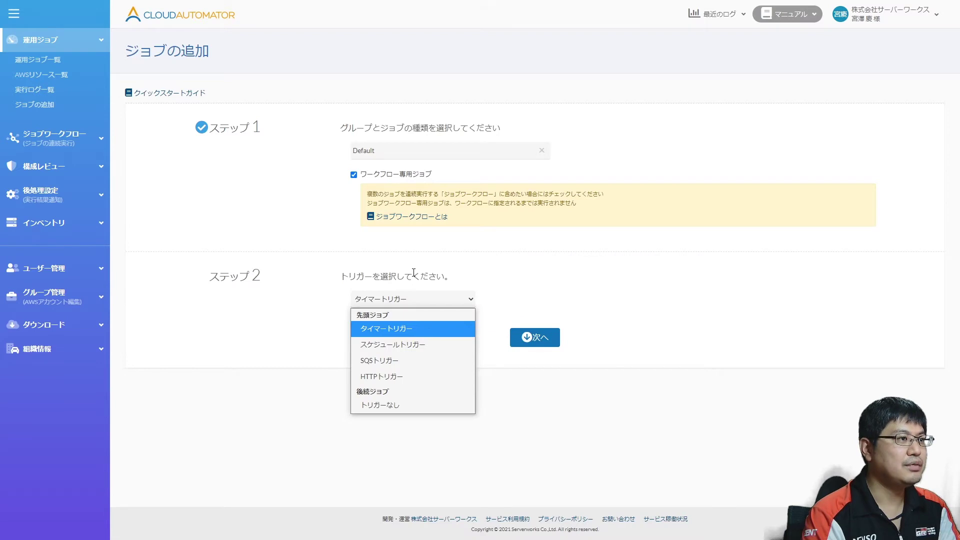
pyautogui.click(388, 405)
# Step: Set the second job's action to EC2: インスタンスタイプを変更 using the 検証用AWSアカウント account
pyautogui.click(432, 375)
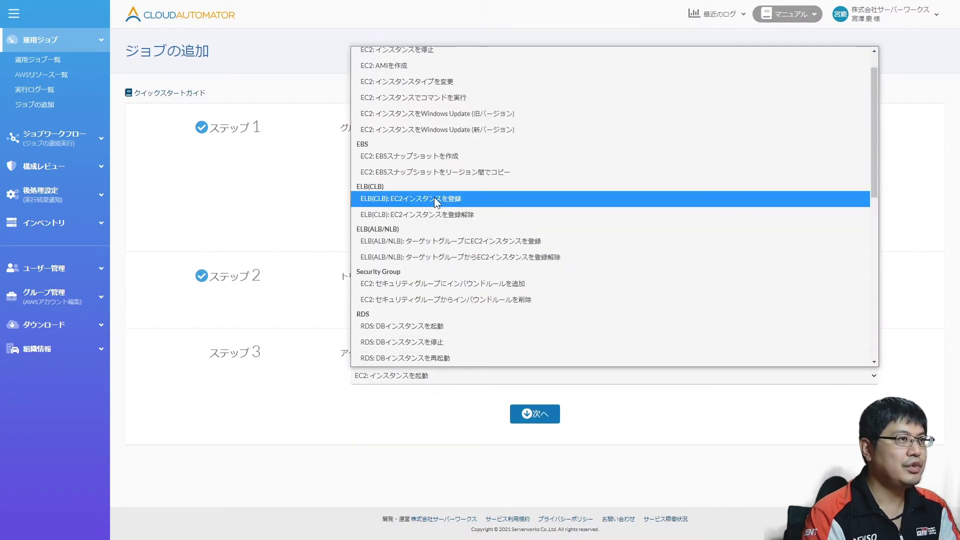
pyautogui.click(424, 83)
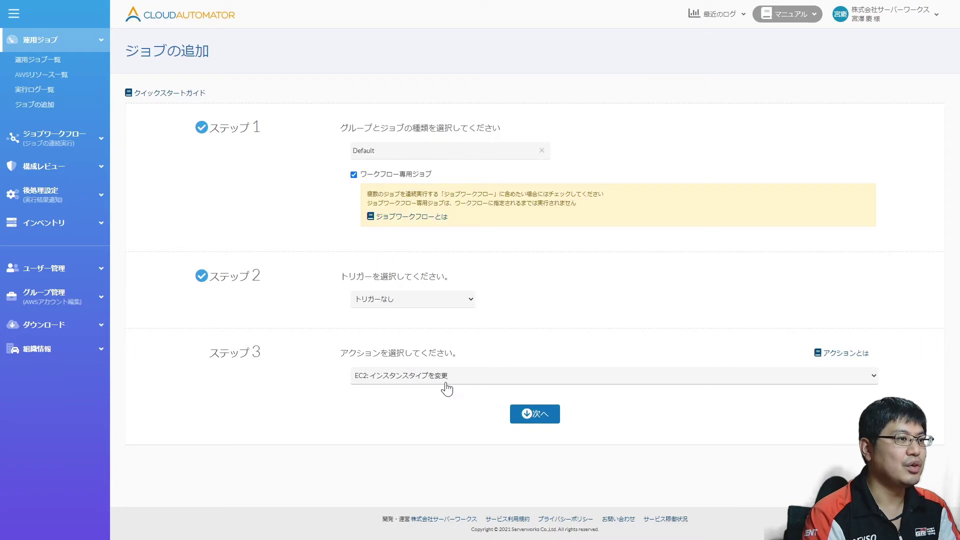
pyautogui.click(512, 412)
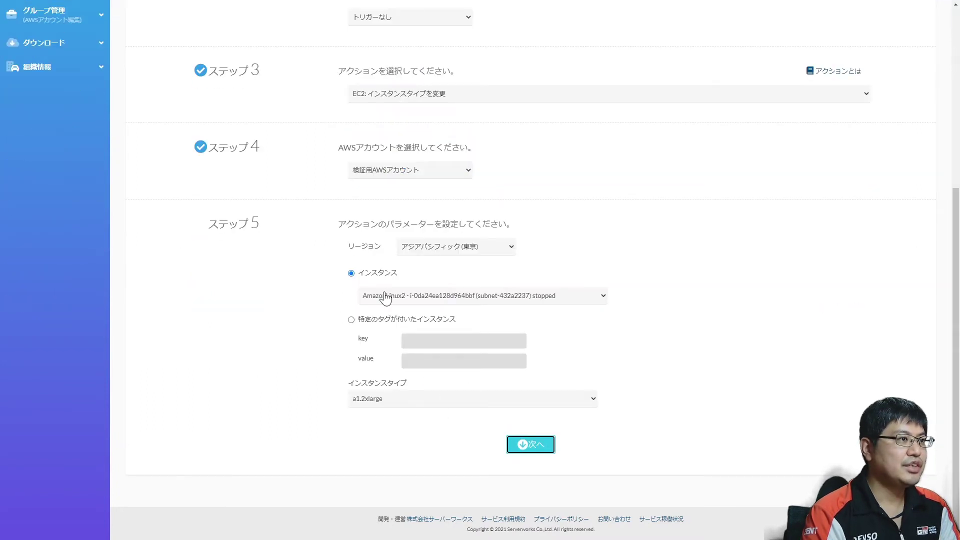
# Step: Set the AmazonLinux2 instance's target instance type to m5a.xlarge
pyautogui.click(400, 398)
pyautogui.scroll(-15, 401, 288)
pyautogui.scroll(20, 400, 289)
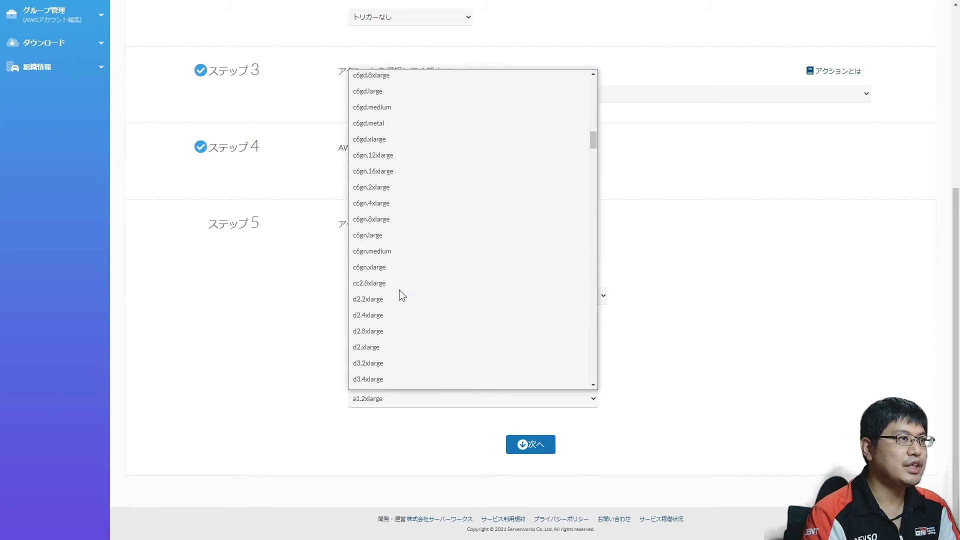
pyautogui.scroll(-15, 399, 290)
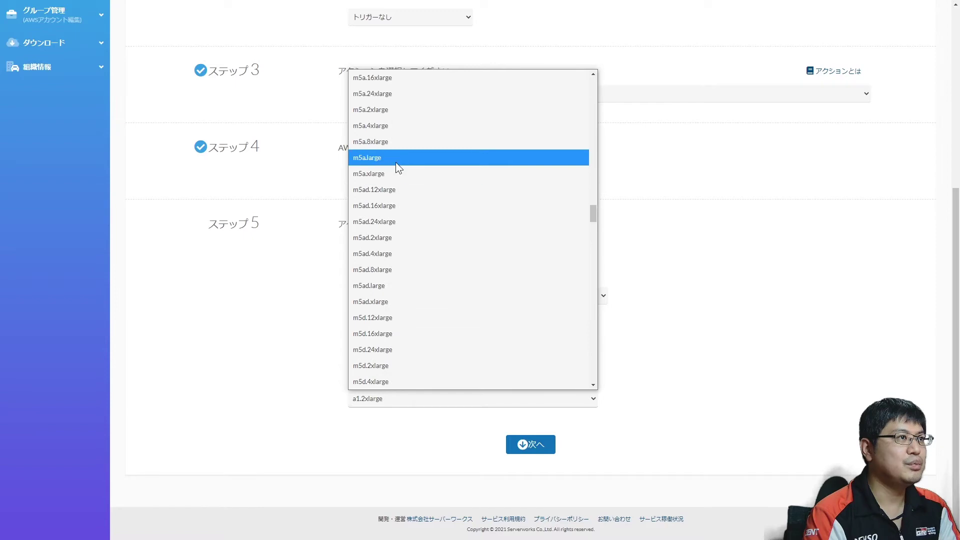
pyautogui.click(401, 175)
pyautogui.click(526, 445)
# Step: Skip the success and failure post-processing and create the job under the name WorkFlow-UP
pyautogui.click(539, 454)
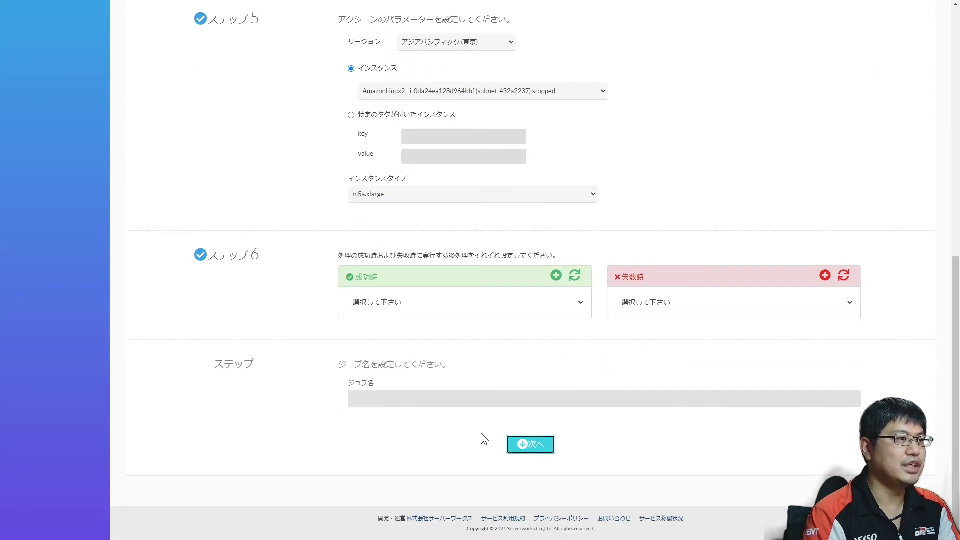
pyautogui.click(473, 403)
pyautogui.write('UP')
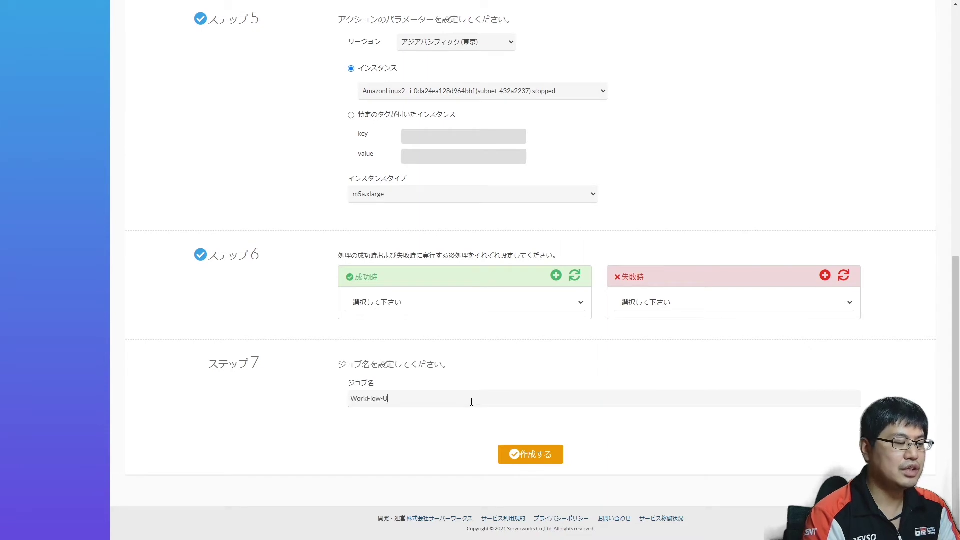
pyautogui.click(517, 453)
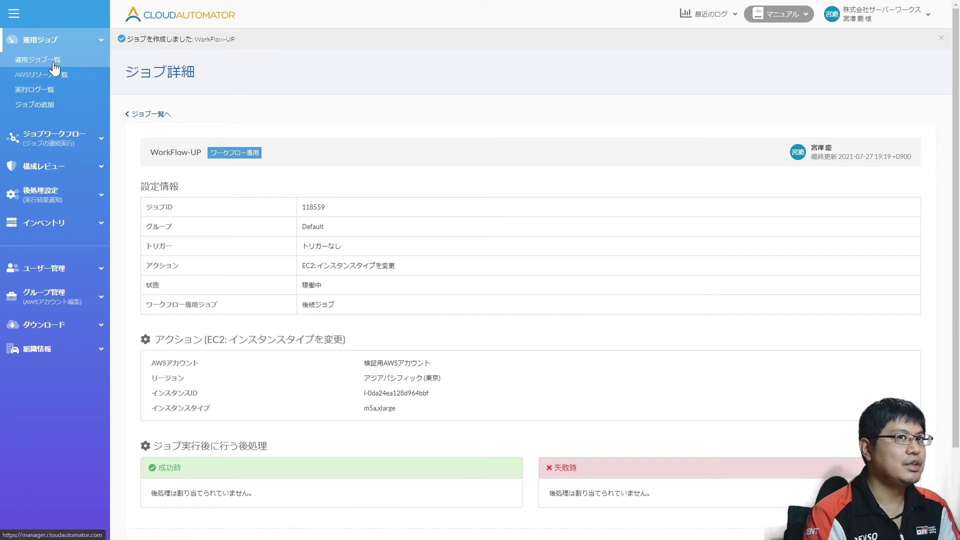
# Step: Return to the job list and start a third workflow-only job in the Default group with トリガーなし
pyautogui.click(151, 117)
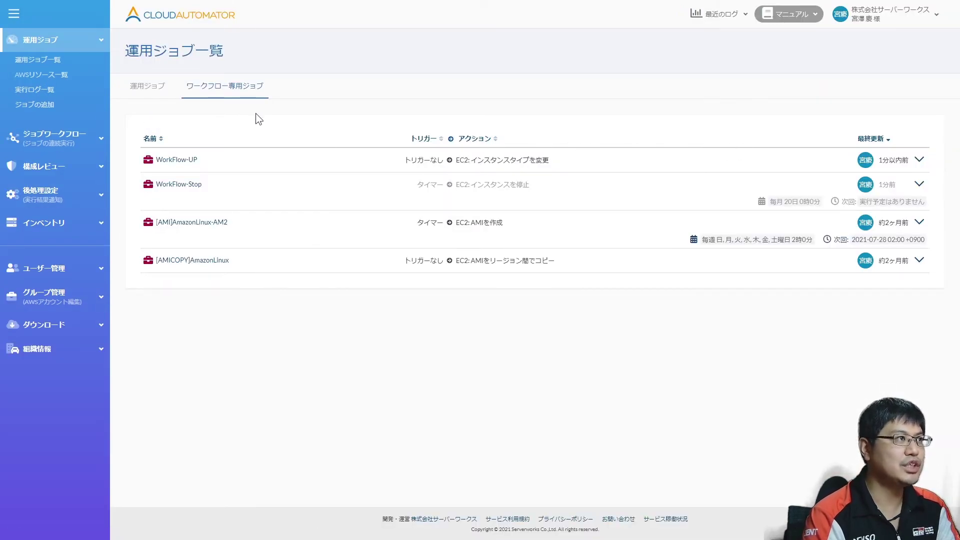
pyautogui.click(143, 86)
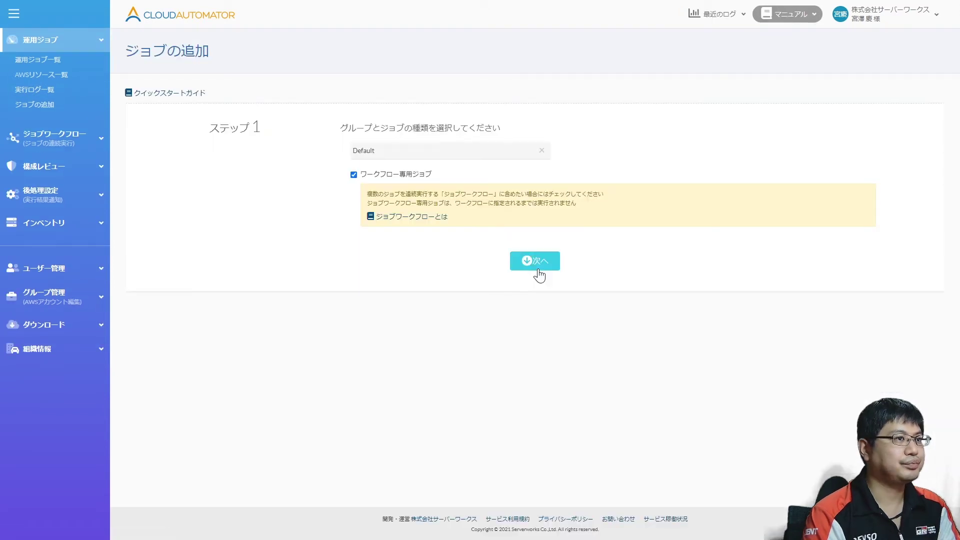
pyautogui.click(536, 264)
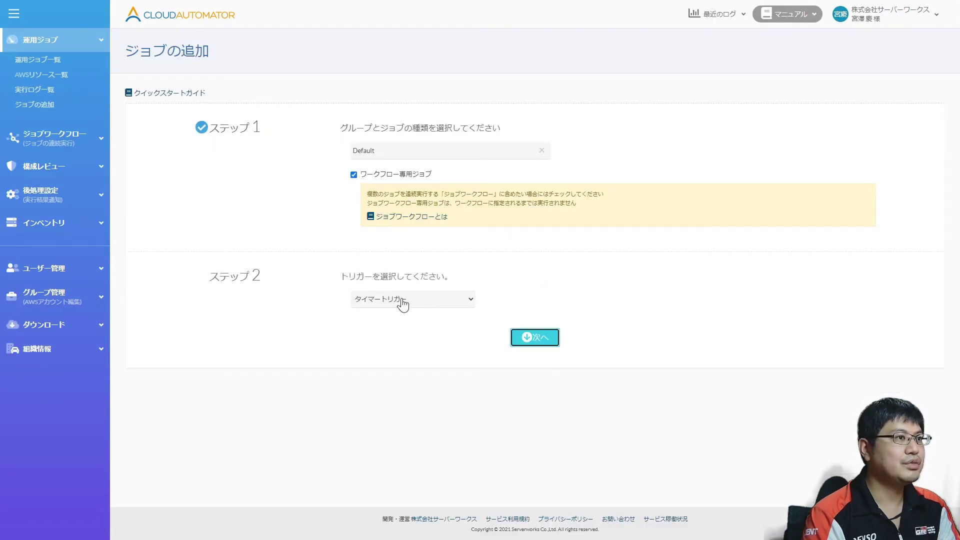
pyautogui.click(404, 304)
pyautogui.click(392, 403)
pyautogui.click(532, 339)
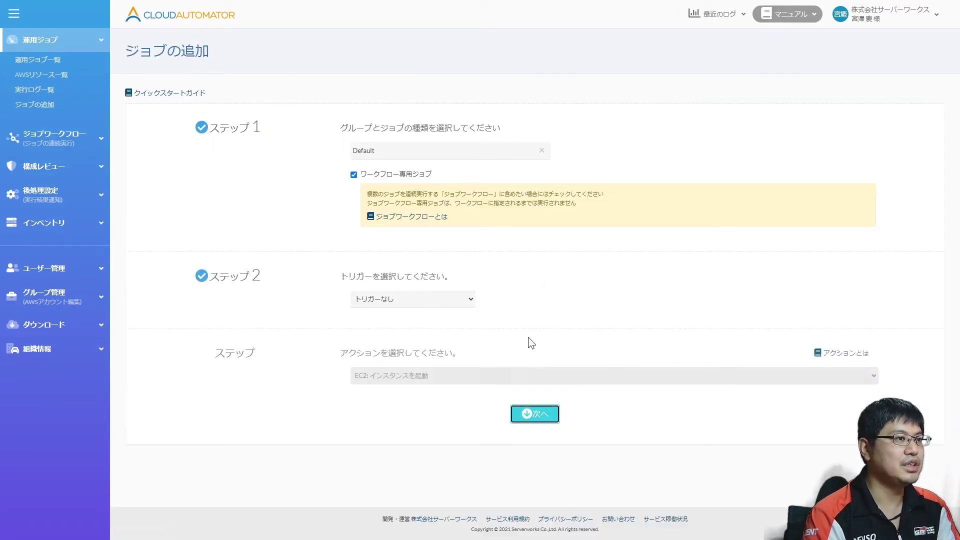
# Step: Keep EC2: インスタンスを起動 as the third job's action, using the 検証用AWSアカウント account
pyautogui.click(532, 376)
pyautogui.click(533, 376)
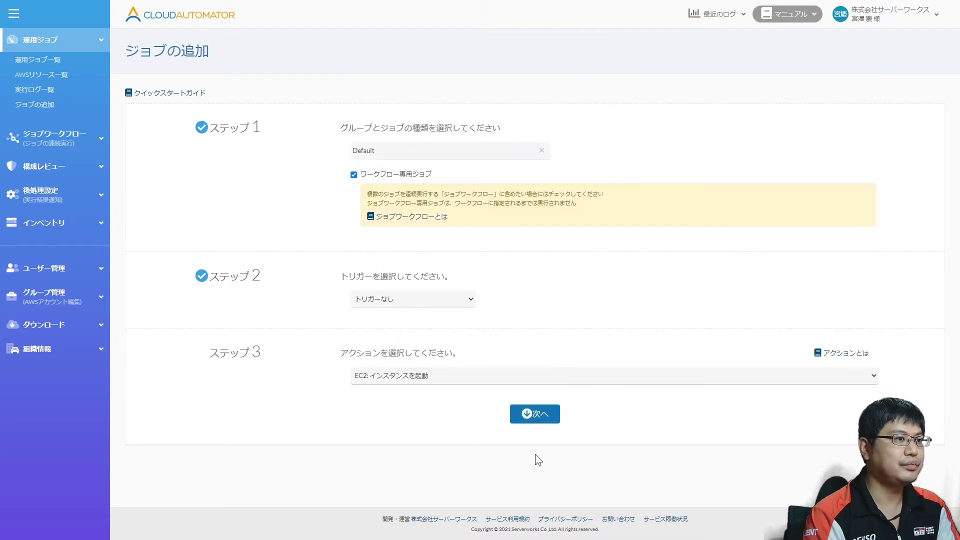
pyautogui.click(533, 406)
pyautogui.click(530, 443)
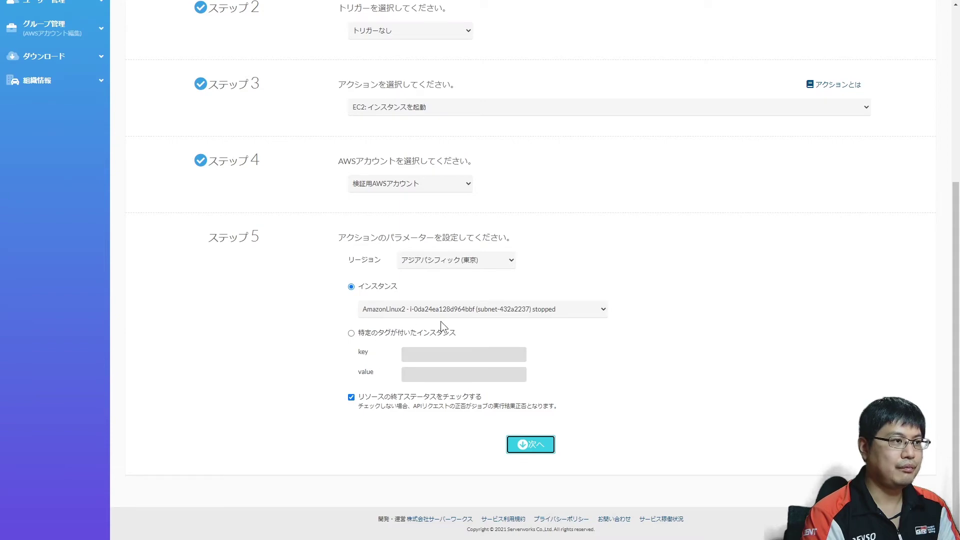
# Step: Accept the AmazonLinux2 instance without post-processing and create the job as WorkFlow-Start
pyautogui.click(534, 447)
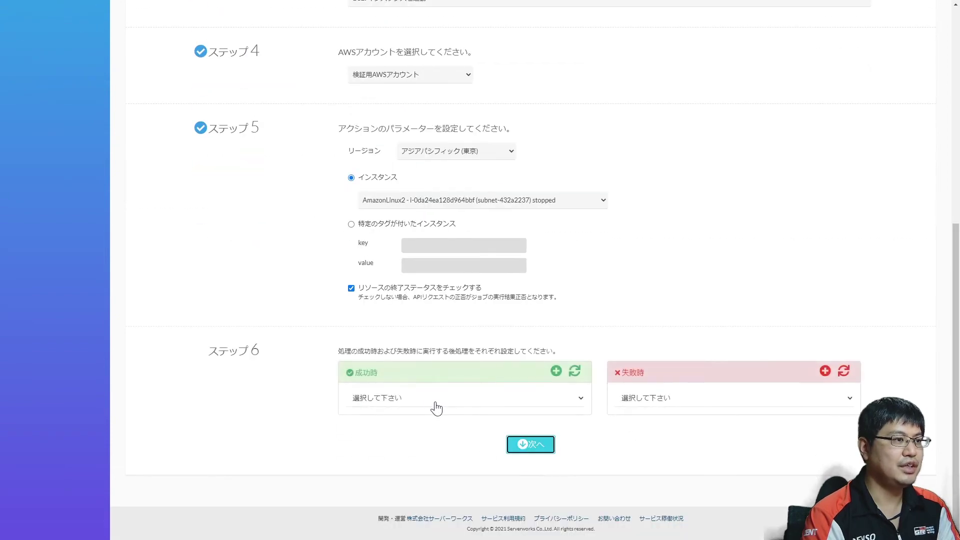
pyautogui.click(526, 444)
pyautogui.click(422, 395)
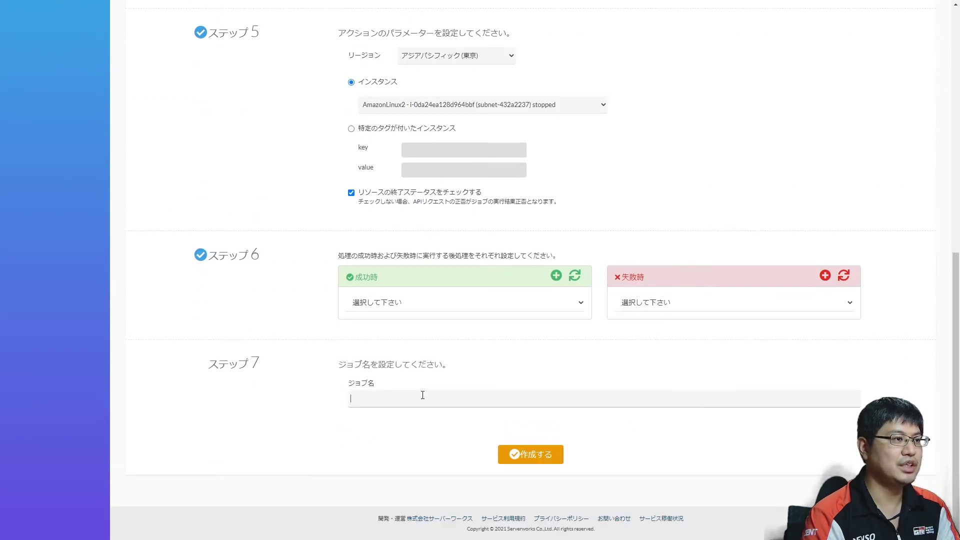
pyautogui.write('WorkFlow-Start')
pyautogui.click(517, 453)
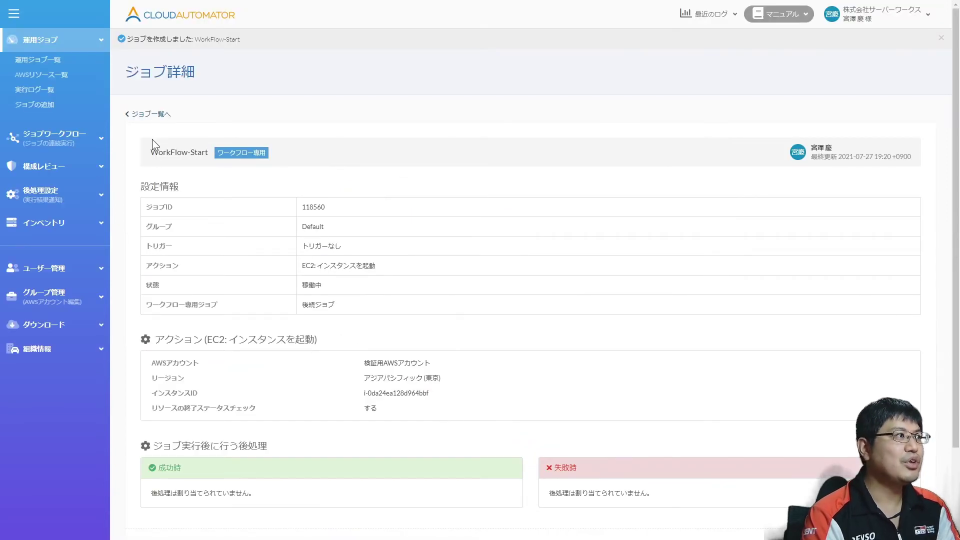
# Step: Start a new job workflow named InstanceTypeUP and assign it to the Default group
pyautogui.click(147, 116)
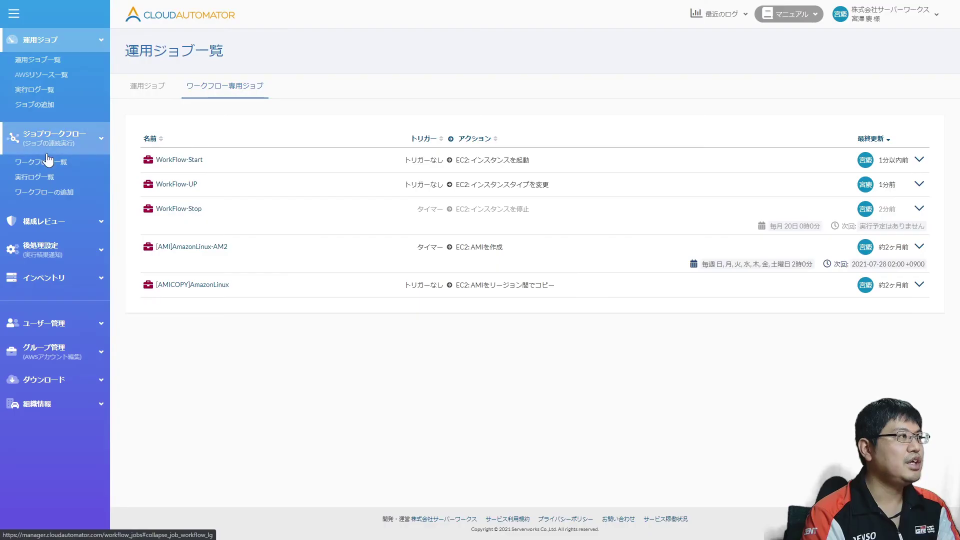
pyautogui.click(51, 192)
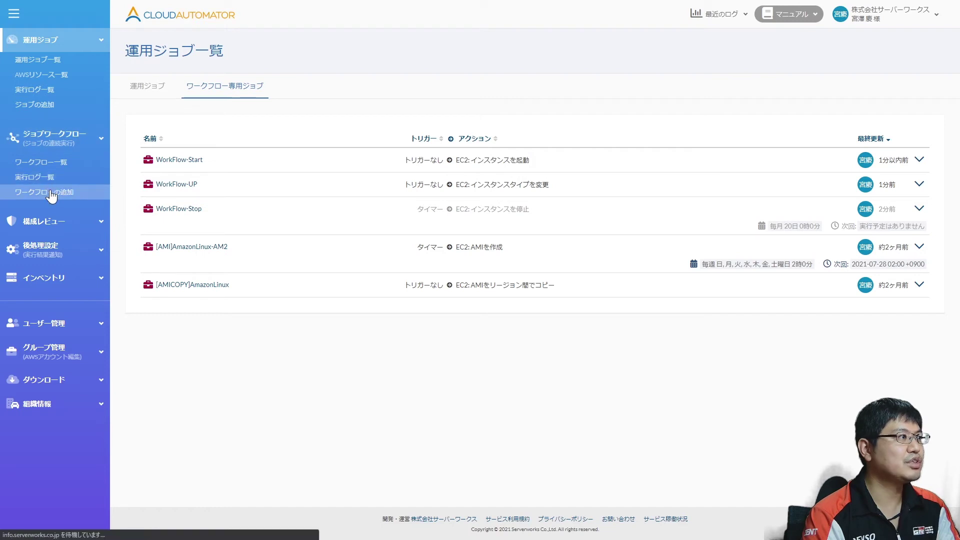
pyautogui.click(298, 157)
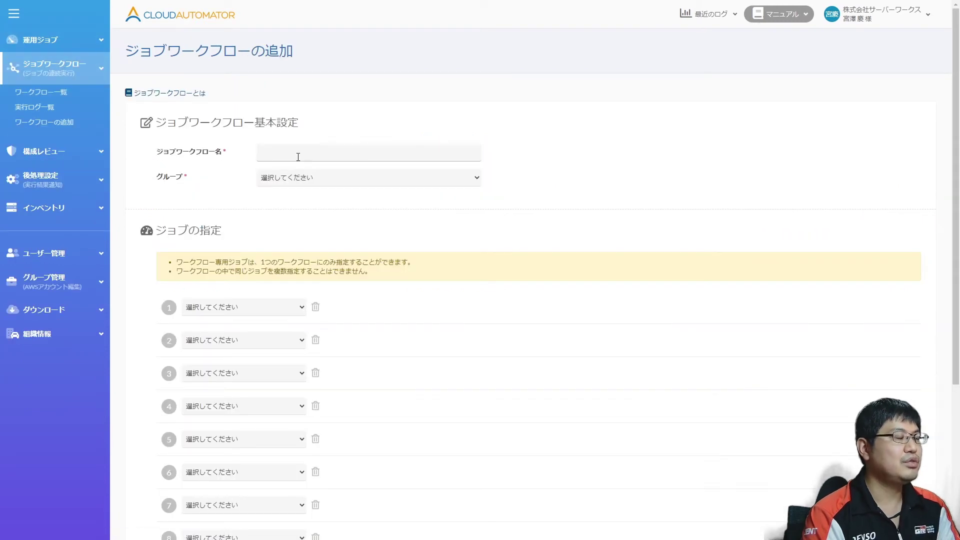
pyautogui.write('InstanceTypeTo')
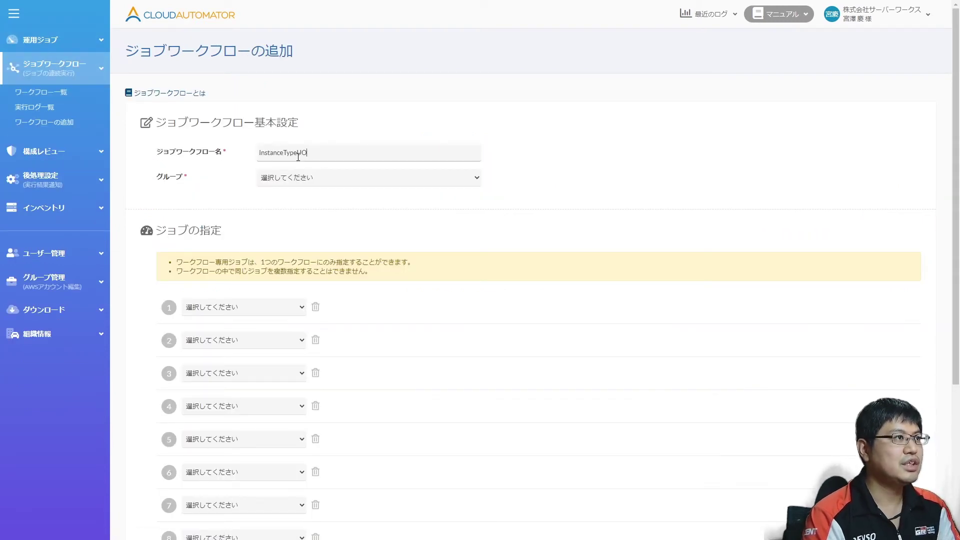
pyautogui.click(314, 177)
pyautogui.click(308, 209)
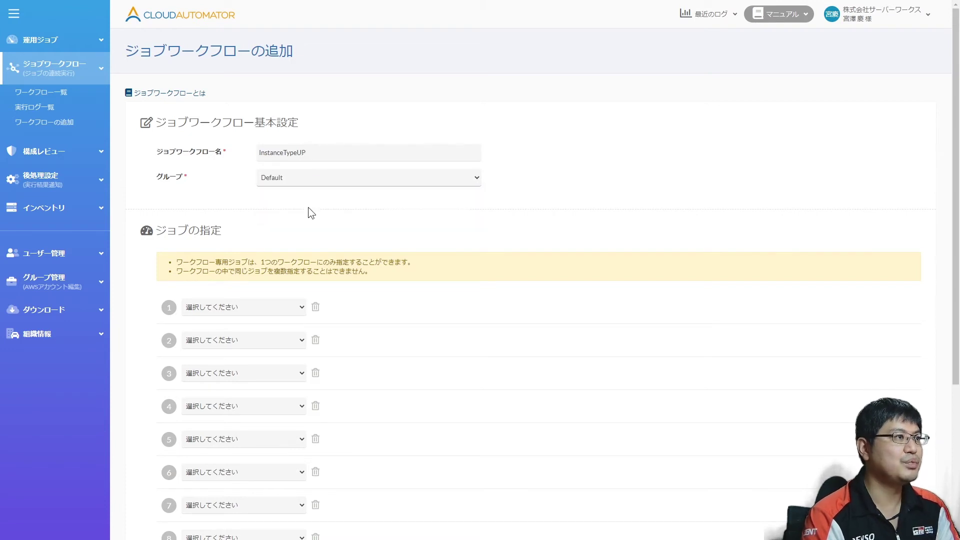
# Step: Assign WorkFlow-Stop as the first job and WorkFlow-UP as the second job of the workflow
pyautogui.click(253, 307)
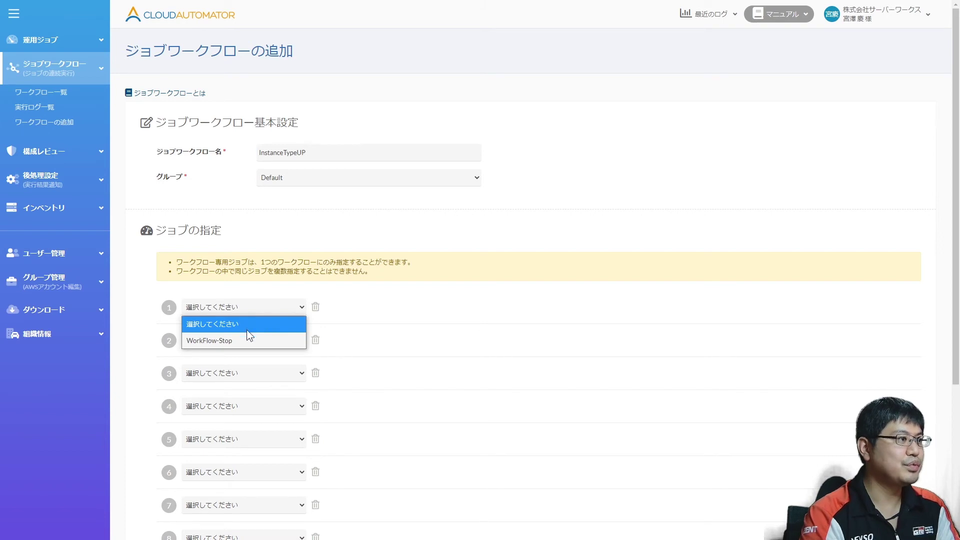
pyautogui.click(242, 341)
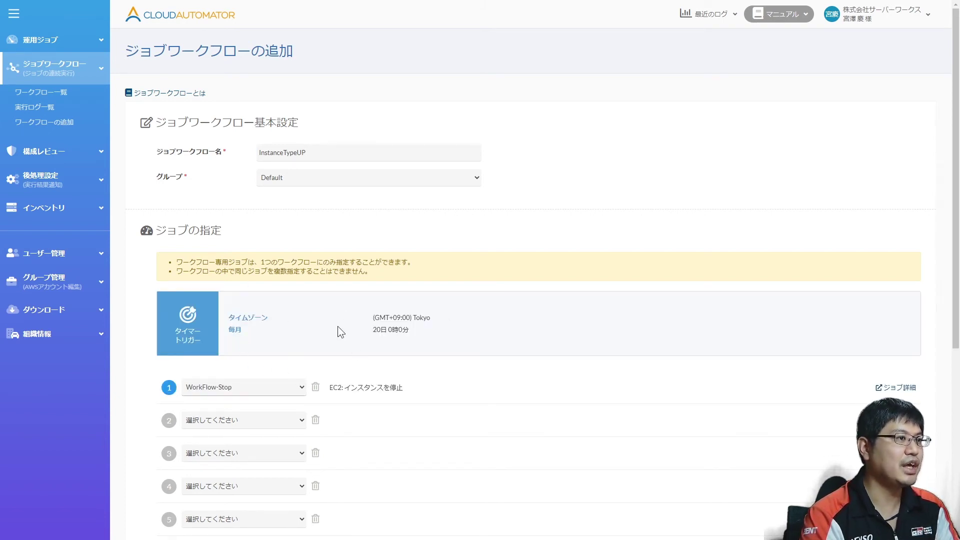
pyautogui.scroll(-2, 337, 326)
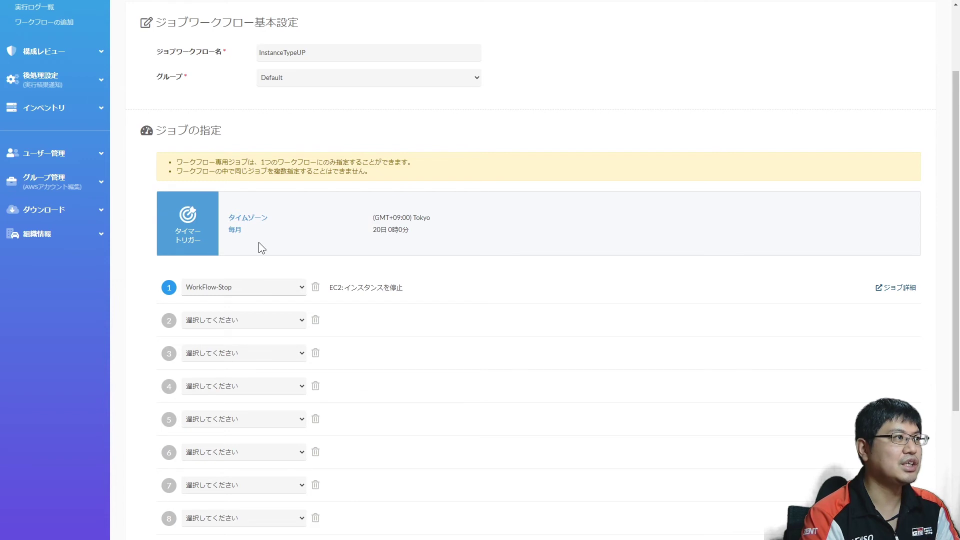
pyautogui.click(248, 330)
pyautogui.click(236, 355)
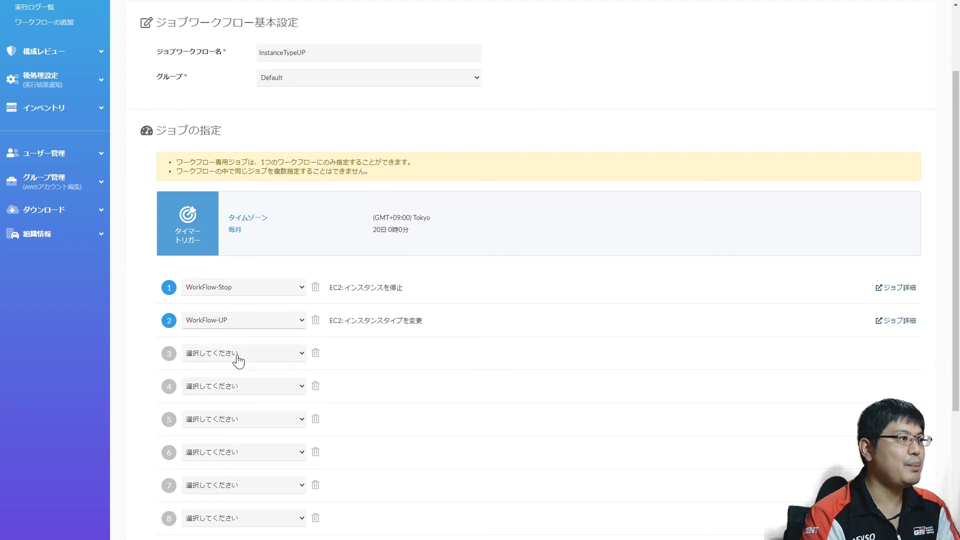
# Step: Assign WorkFlow-Start as the third job of the workflow, following the instance type change
pyautogui.moveTo(344, 321); pyautogui.dragTo(478, 326)
pyautogui.click(480, 326)
pyautogui.click(225, 358)
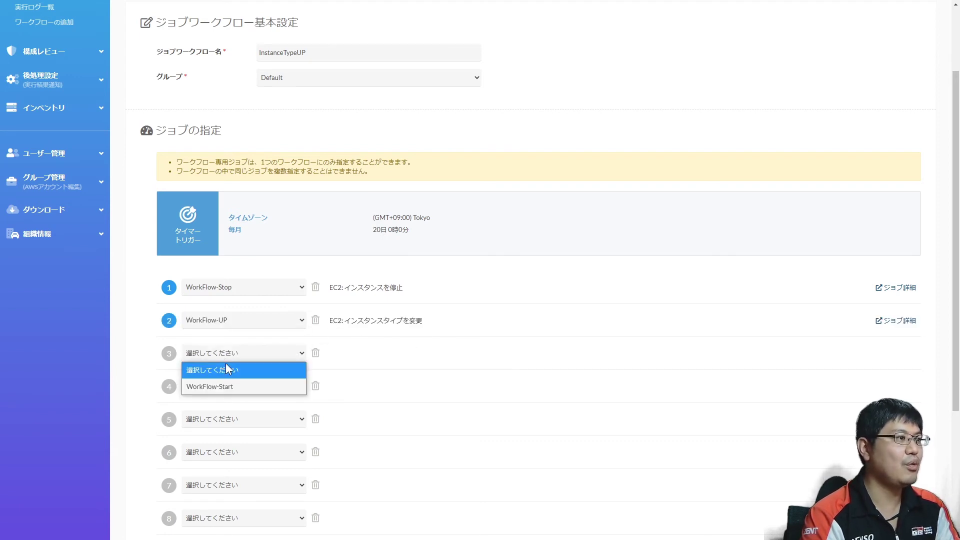
pyautogui.click(230, 387)
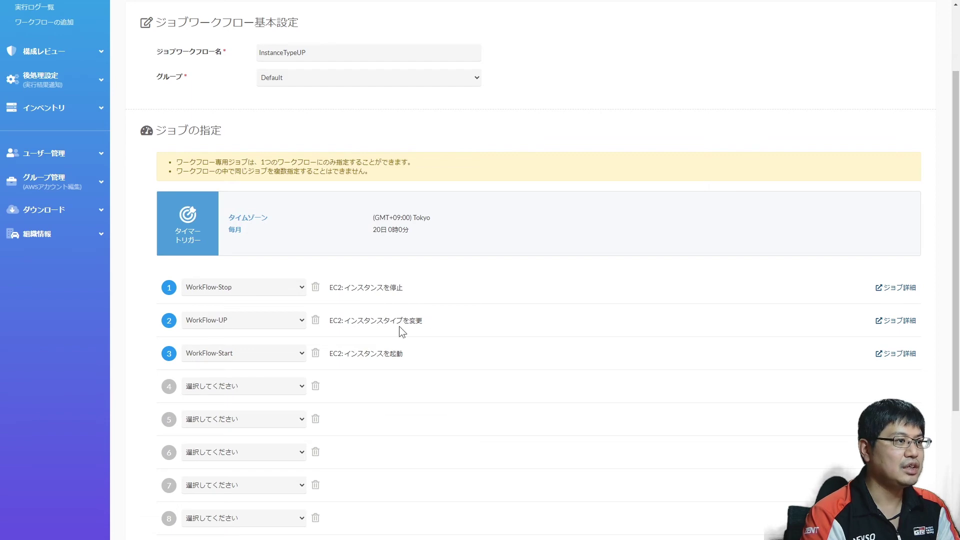
# Step: Review the three-job sequence and register the InstanceTypeUP workflow
pyautogui.scroll(-4, 392, 369)
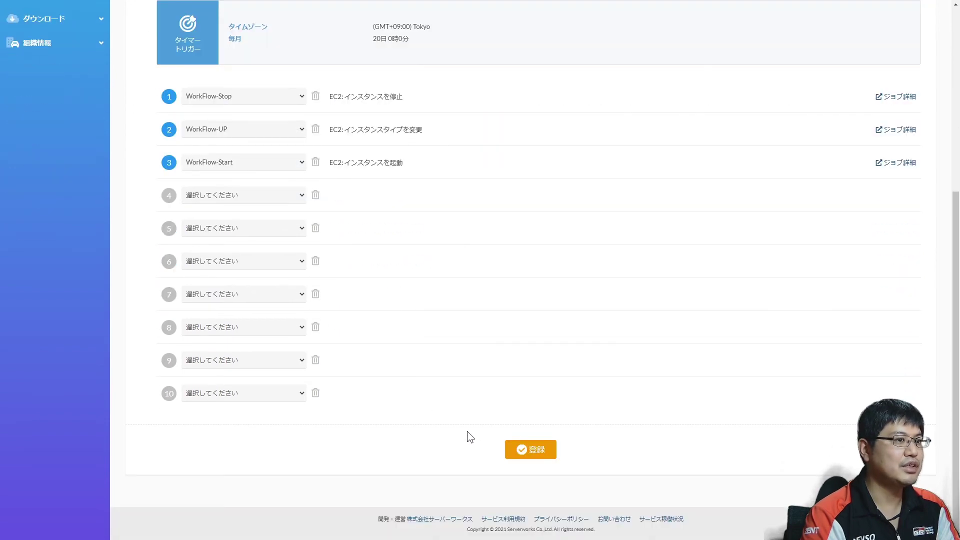
pyautogui.scroll(5, 464, 412)
pyautogui.scroll(-5, 463, 411)
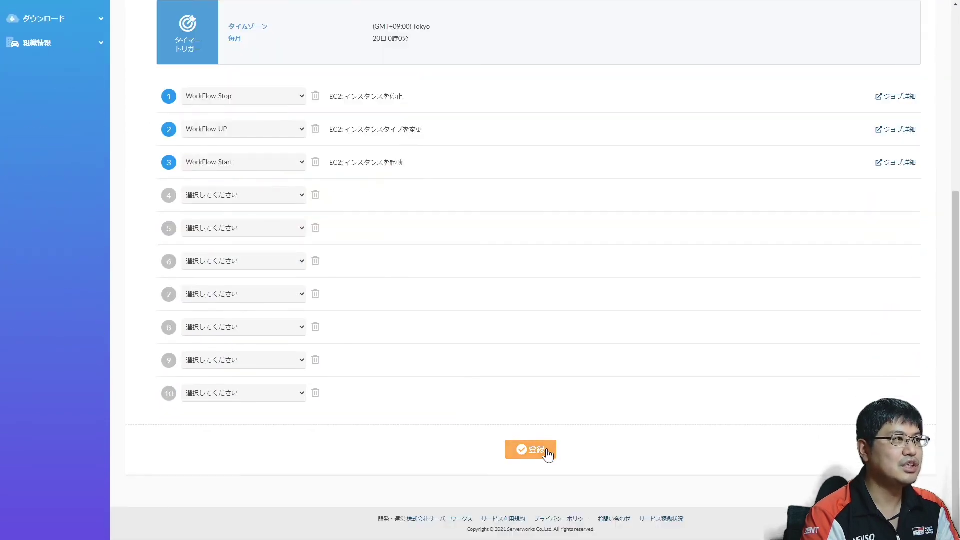
pyautogui.click(536, 449)
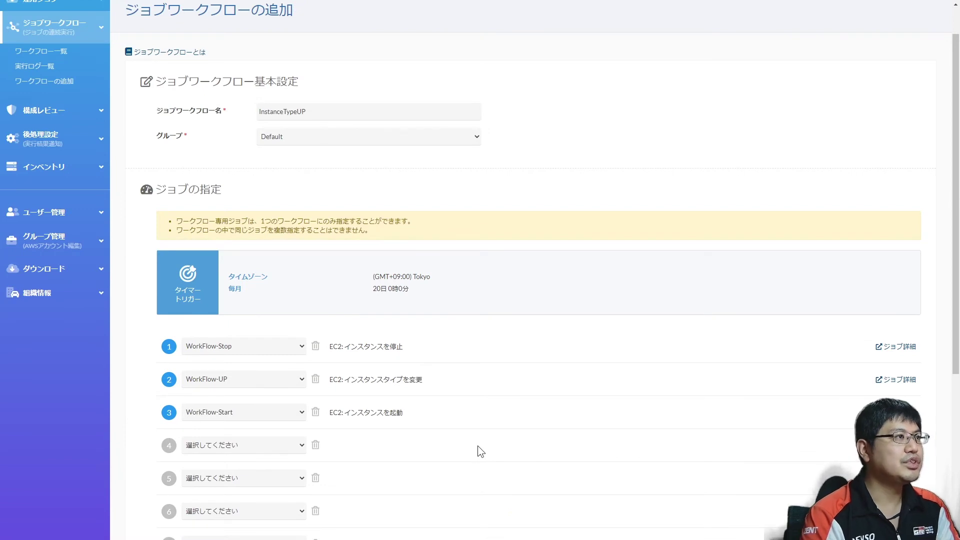